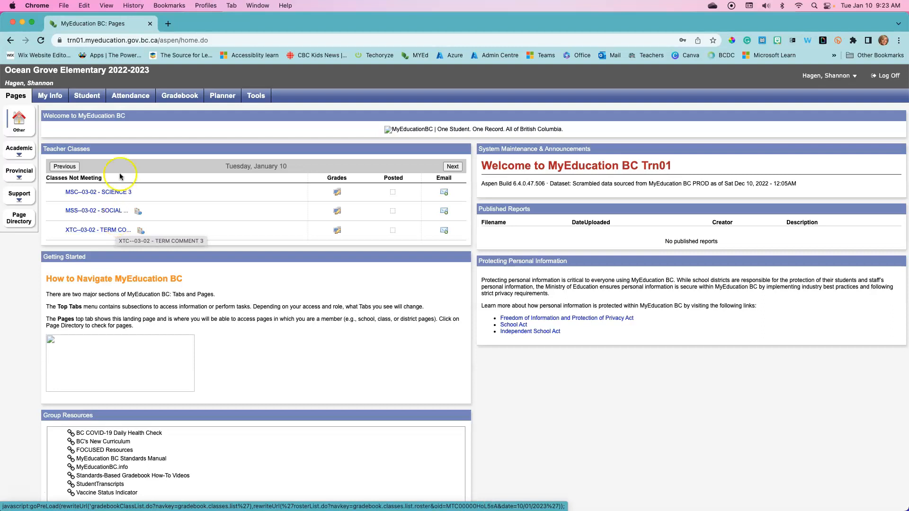
# Step: Filter the gradebook class list to This Year's Classes and open the scores for SOCIAL STUDIES 3
pyautogui.click(189, 97)
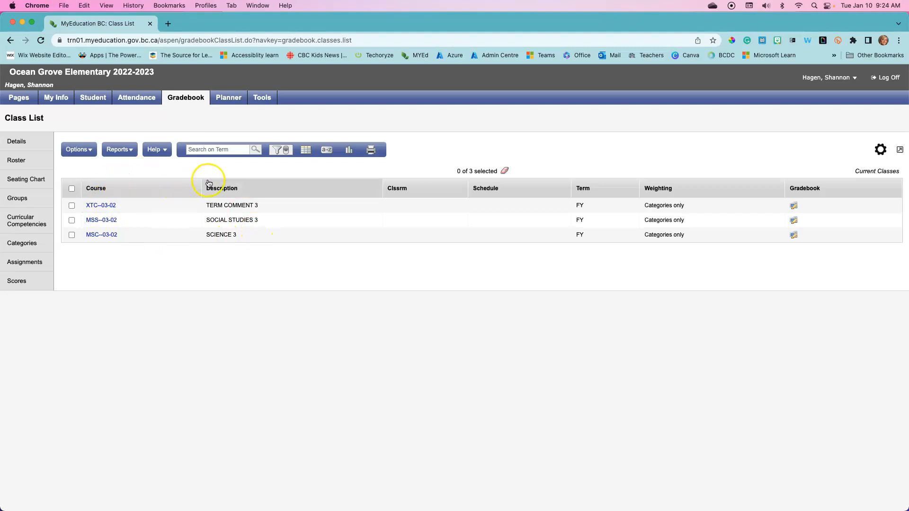
pyautogui.click(277, 151)
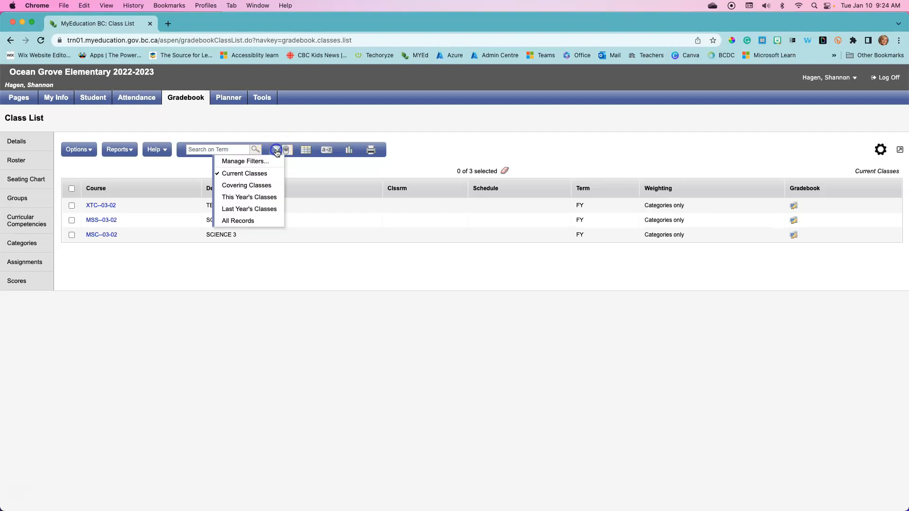
pyautogui.click(243, 200)
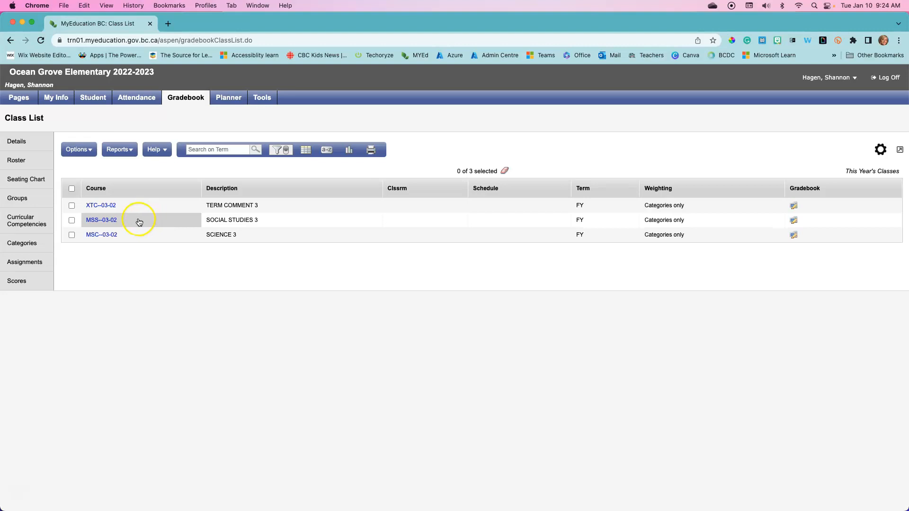
pyautogui.click(72, 221)
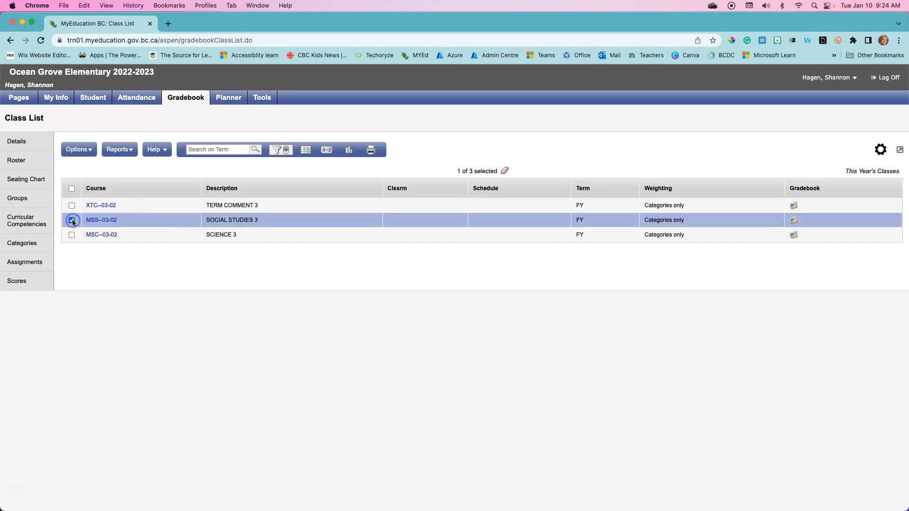
pyautogui.click(18, 283)
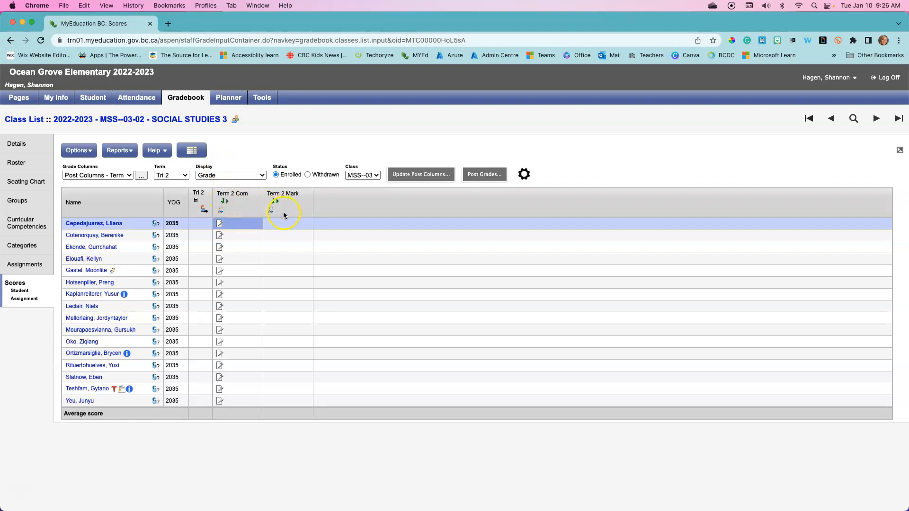
# Step: Review the grade column and term choices, keeping Post Columns - Term and Tri 2
pyautogui.click(127, 176)
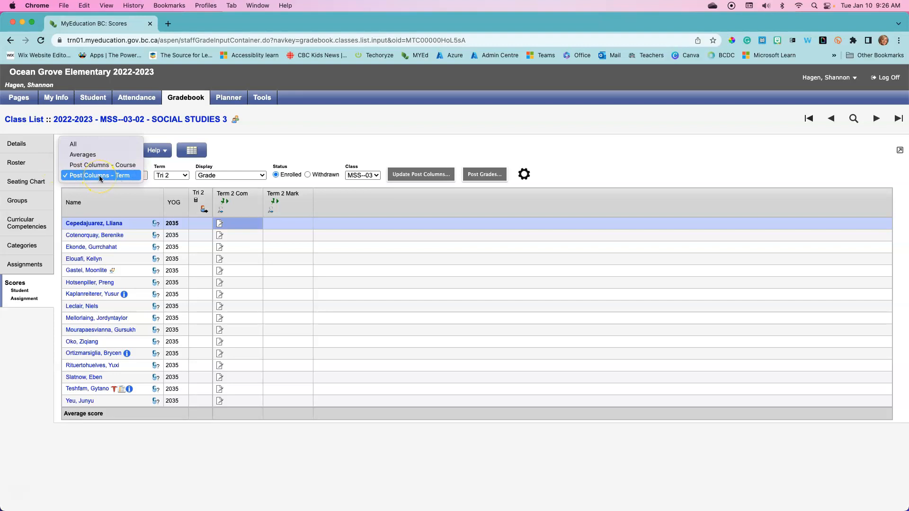
pyautogui.click(186, 177)
pyautogui.click(187, 177)
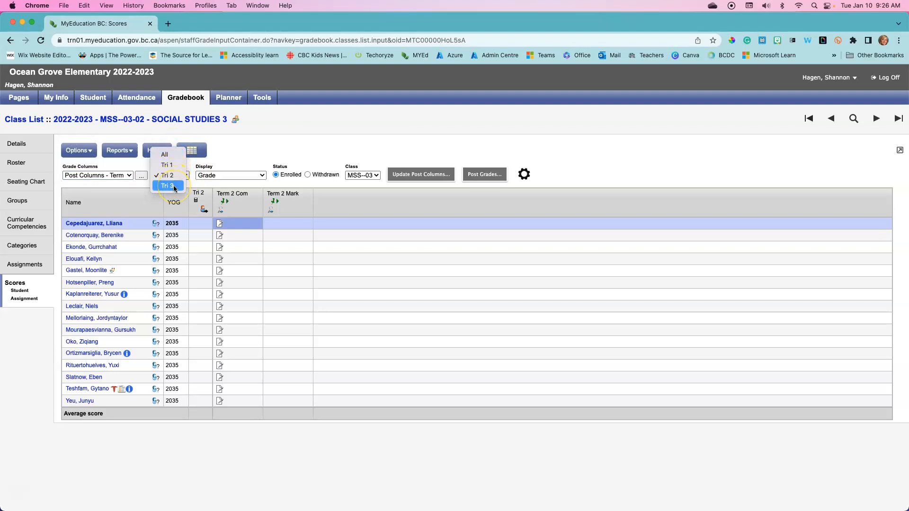
pyautogui.click(175, 177)
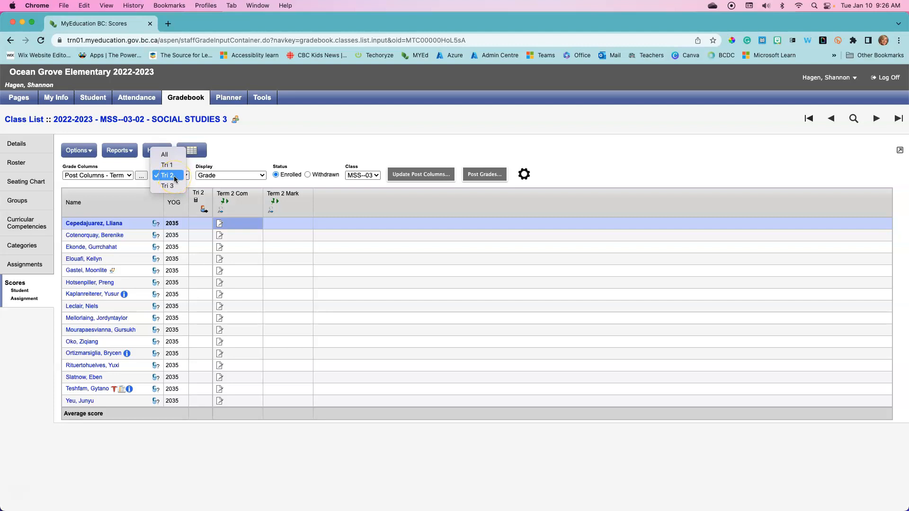
pyautogui.click(175, 187)
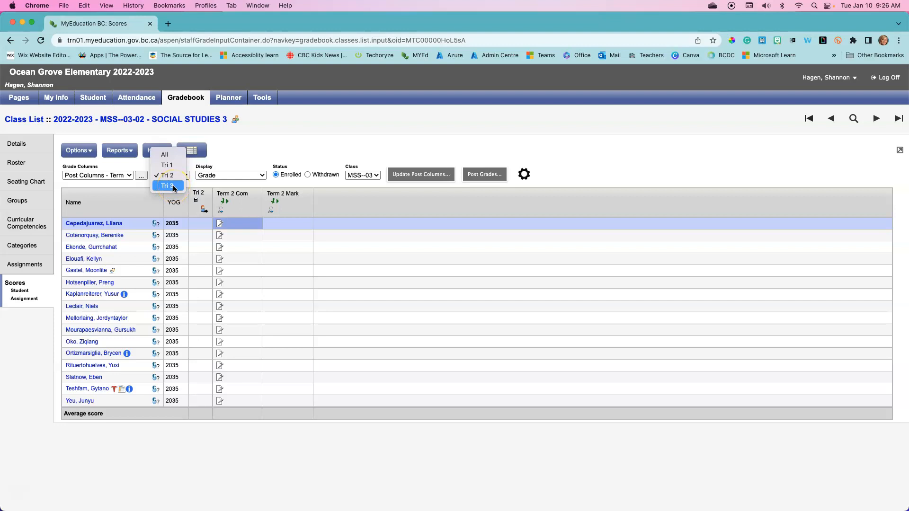
# Step: Enter the Term 2 mark EMG for the first student and try pft for the second student
pyautogui.click(279, 224)
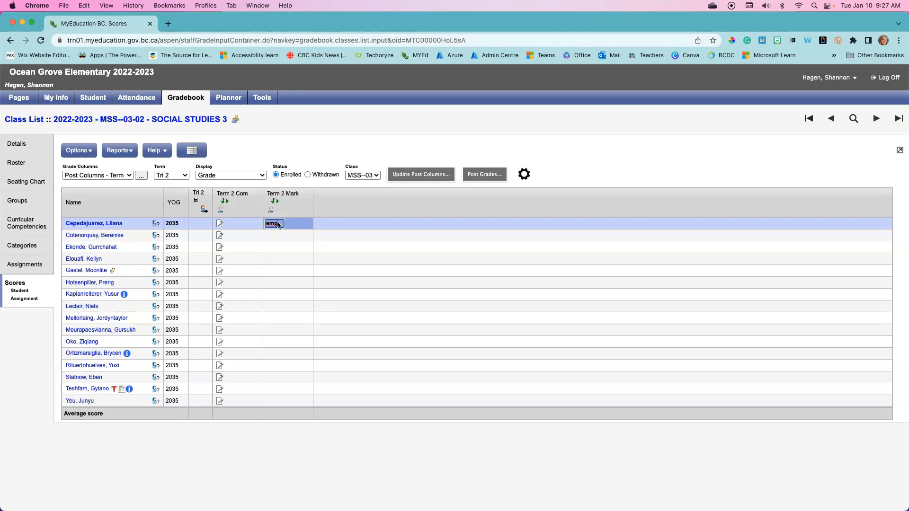
pyautogui.press('Return')
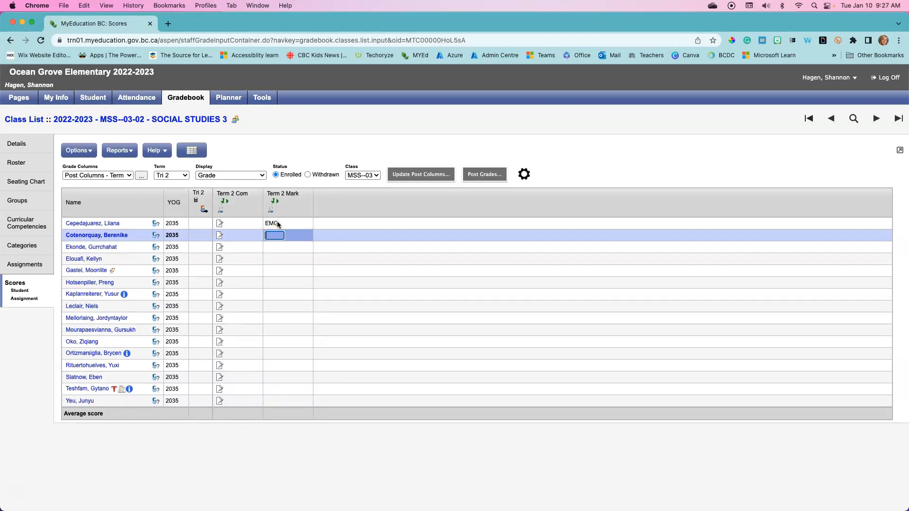
pyautogui.write('pft')
pyautogui.press('Return')
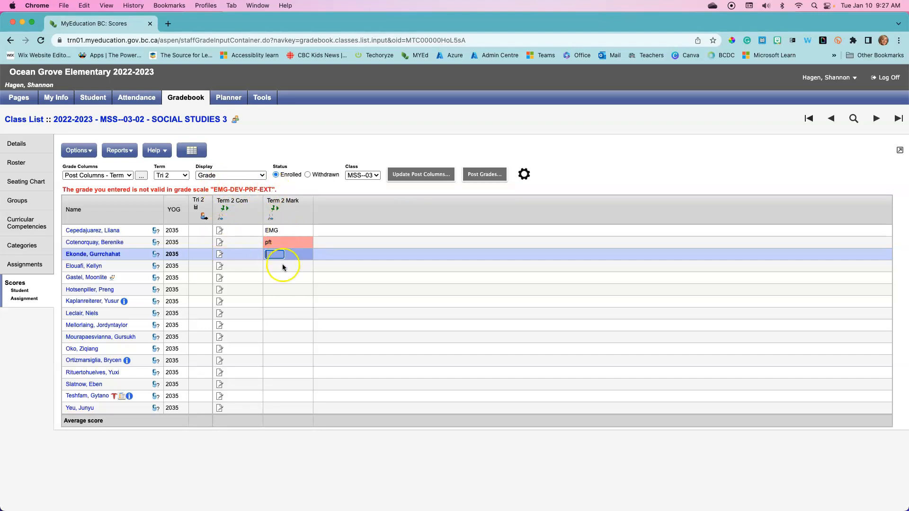
# Step: Open the first student's blank Term 2 comment, try the spell check, and save through the second student's comment
pyautogui.click(220, 231)
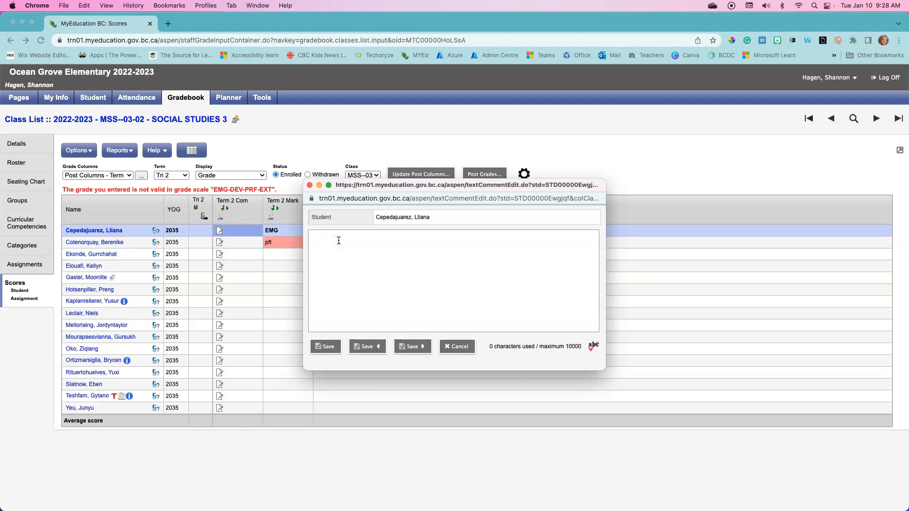
pyautogui.click(595, 347)
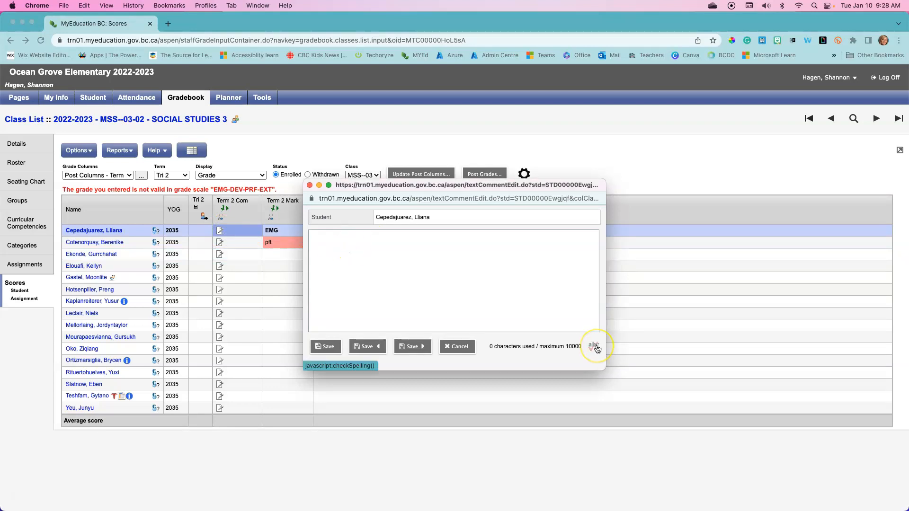
pyautogui.click(596, 347)
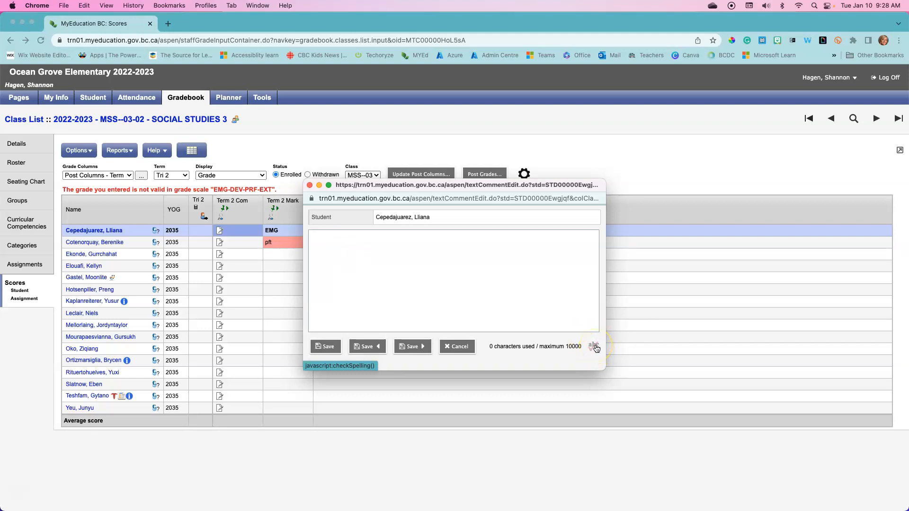
pyautogui.click(410, 349)
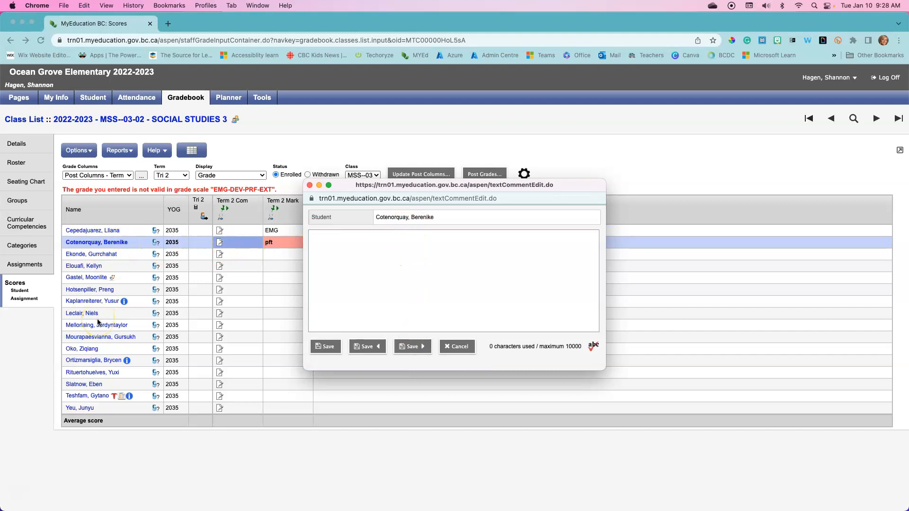
pyautogui.click(326, 346)
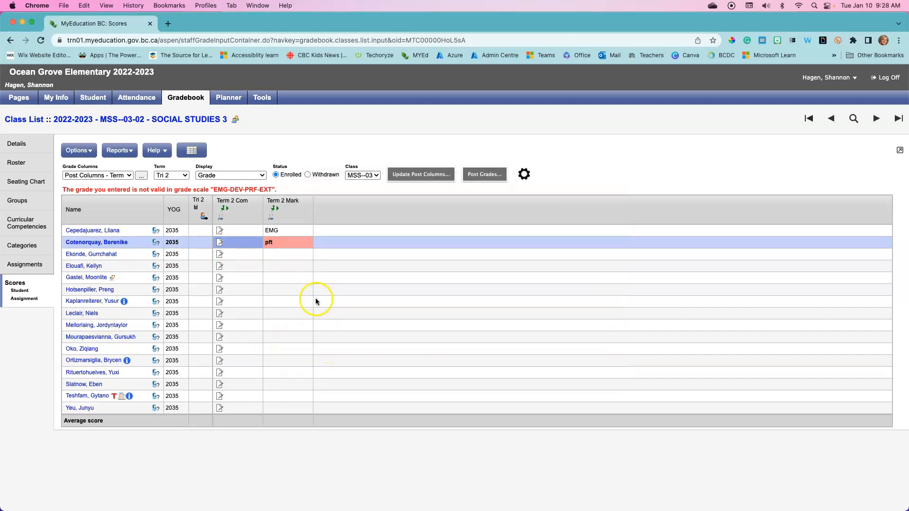
# Step: Set the second student's Term 2 mark to DEV and fill it down to all students below
pyautogui.click(278, 243)
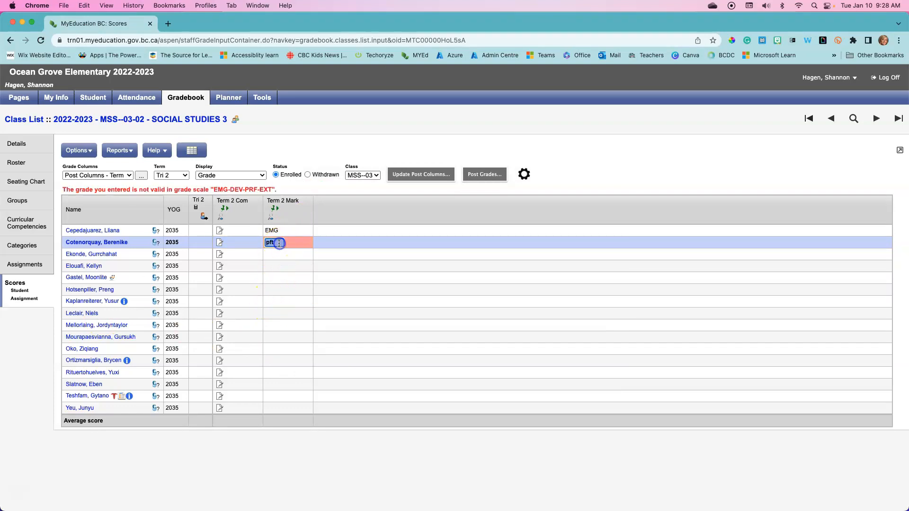
pyautogui.write('dev')
pyautogui.press('Return')
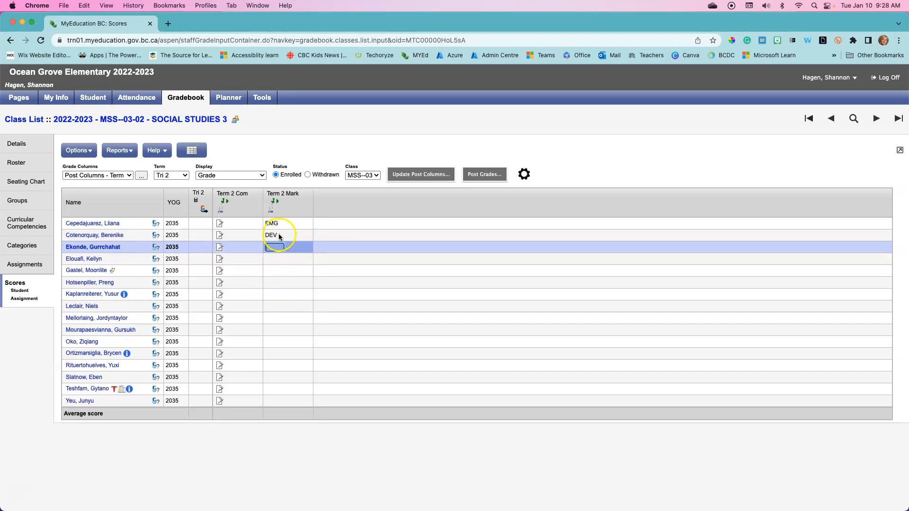
pyautogui.click(280, 235)
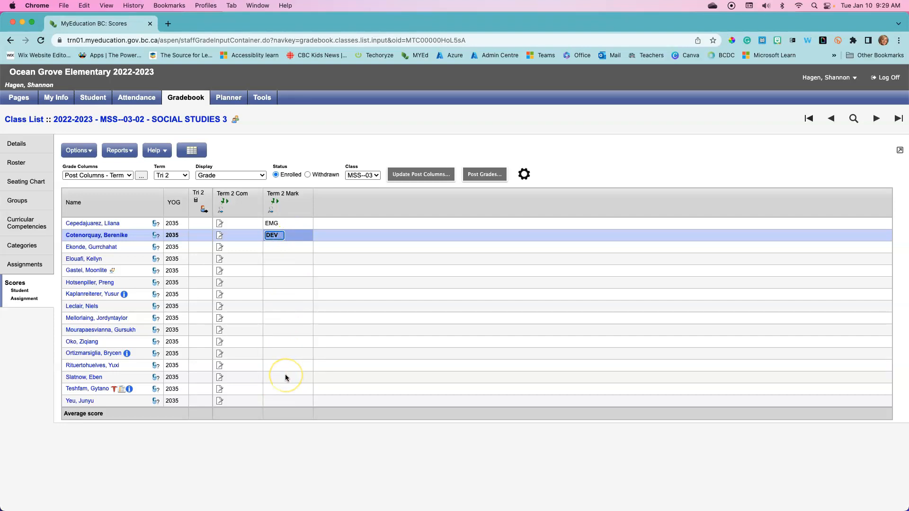
pyautogui.hotkey('ctrl', 'd')
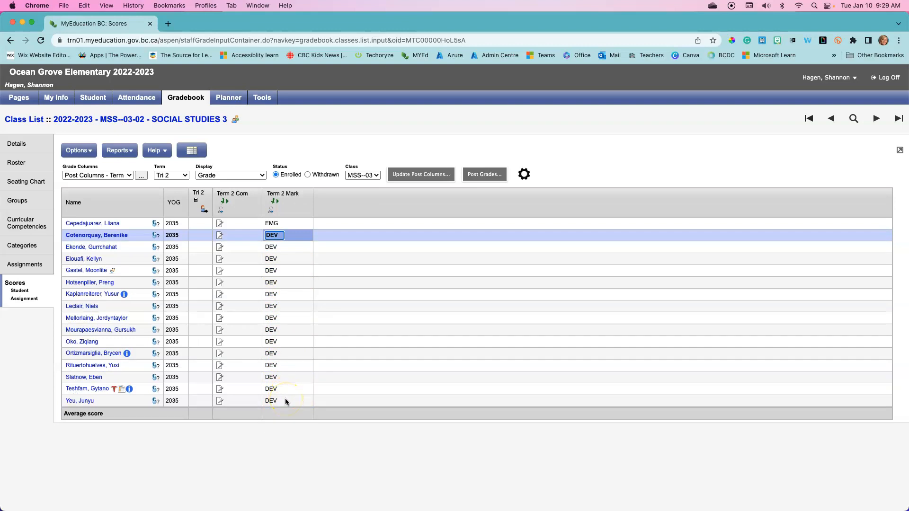
# Step: Set the seventh student's Term 2 mark to EXT
pyautogui.click(276, 294)
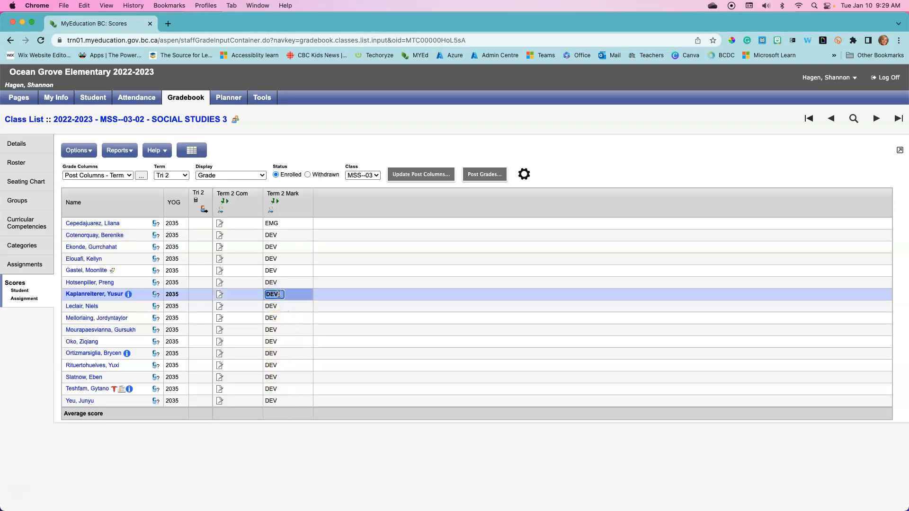
pyautogui.write('ext')
pyautogui.press('Up')
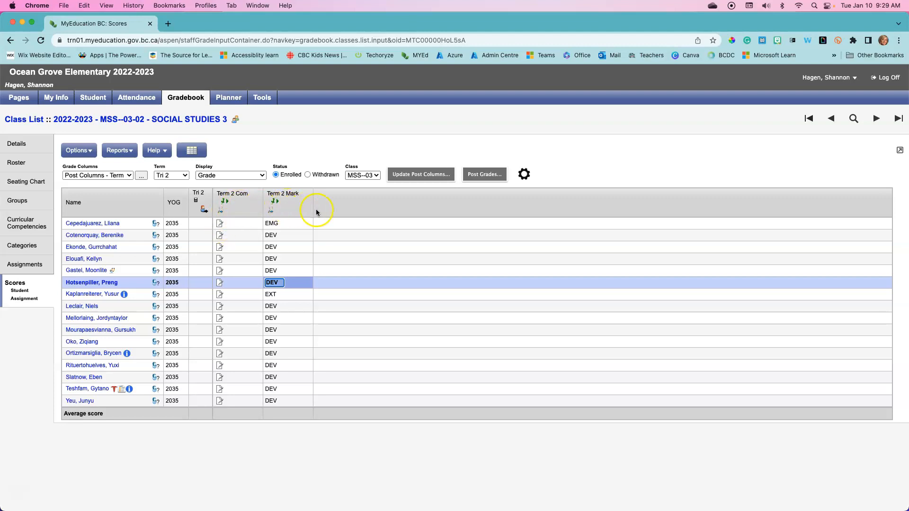
# Step: Post the Tri 2 term grades for all students in SOCIAL STUDIES 3
pyautogui.click(483, 175)
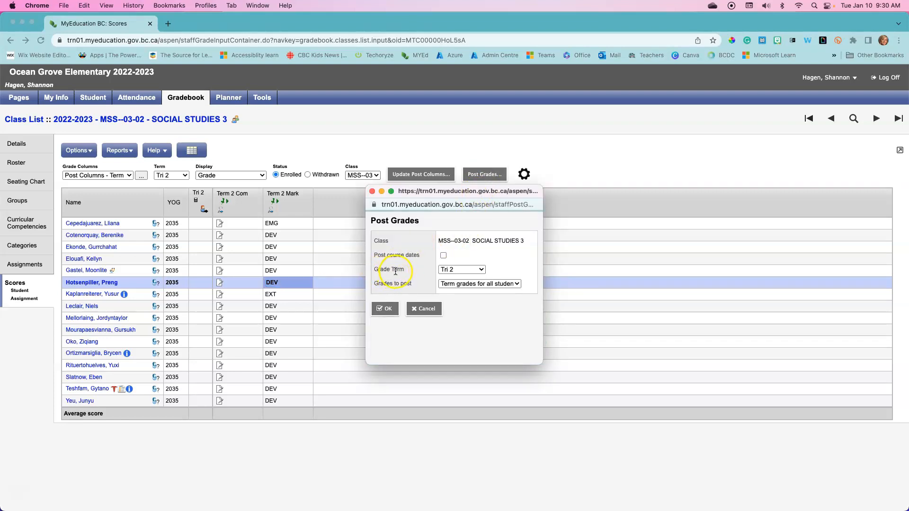
pyautogui.click(478, 271)
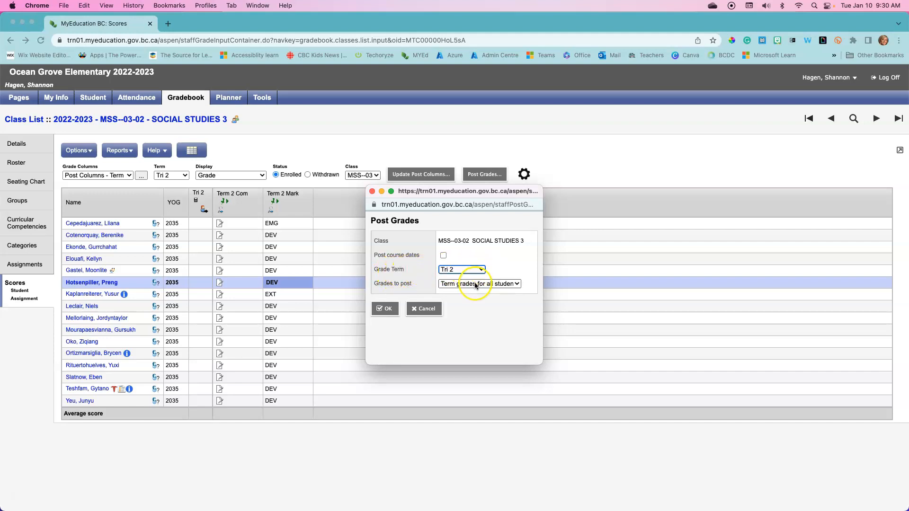
pyautogui.click(387, 310)
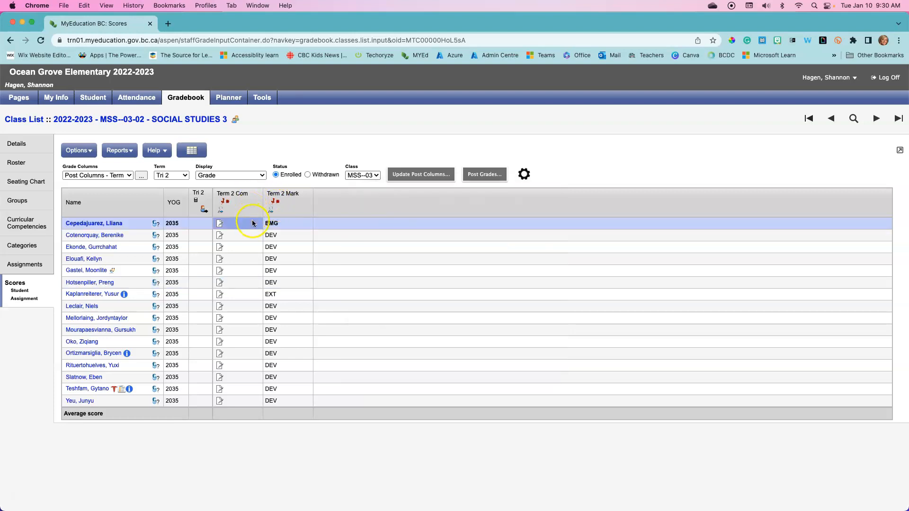
# Step: Change the fifth student's Term 2 mark to PRF and repost the Tri 2 grades, overwriting those on the transcript
pyautogui.click(284, 281)
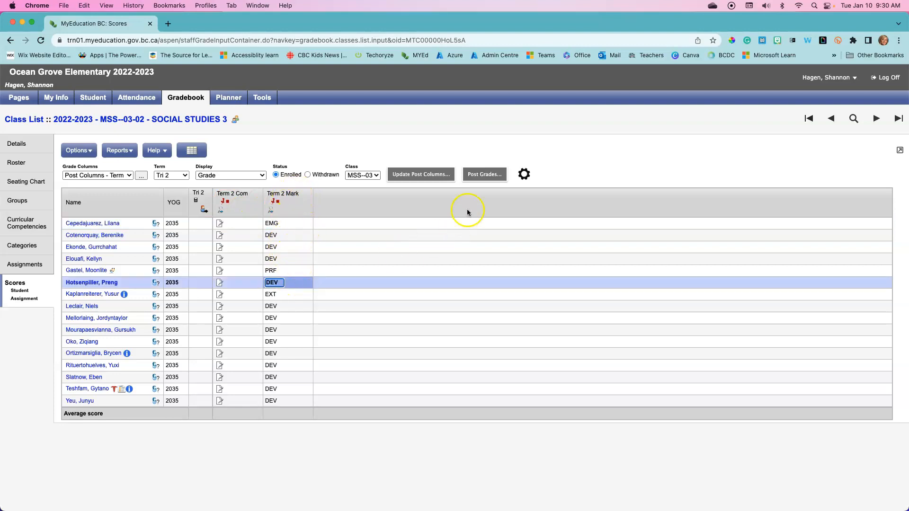
pyautogui.click(483, 174)
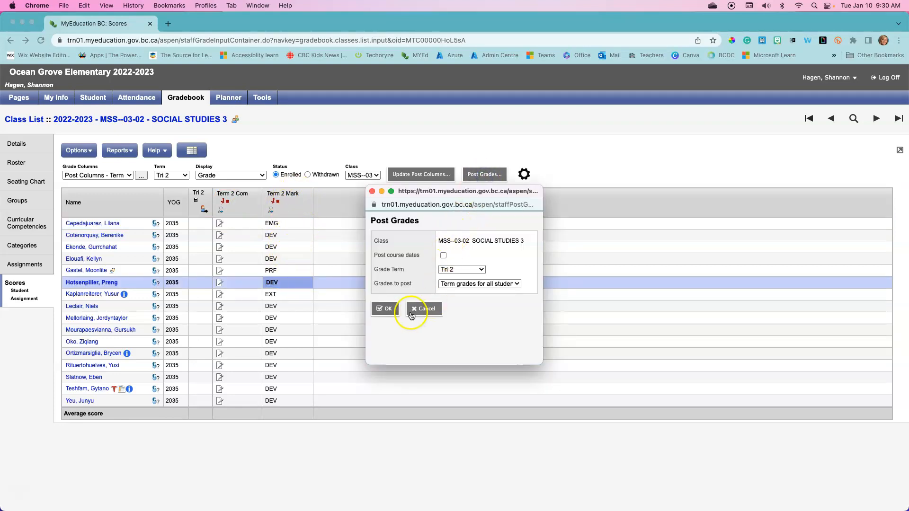
pyautogui.click(387, 310)
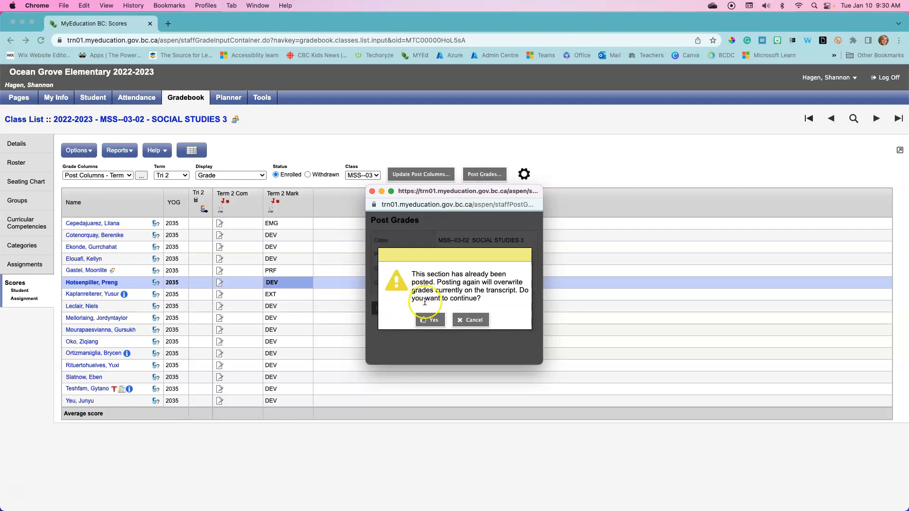
pyautogui.click(432, 320)
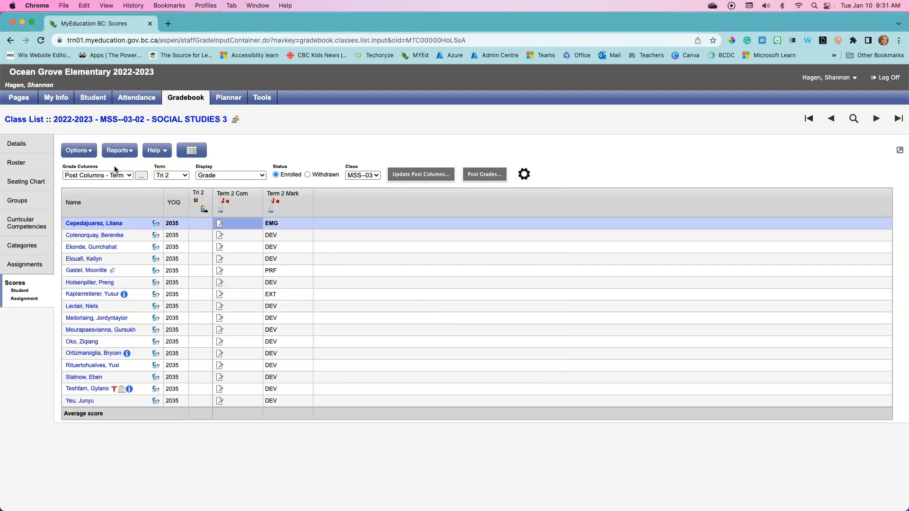
pyautogui.click(371, 176)
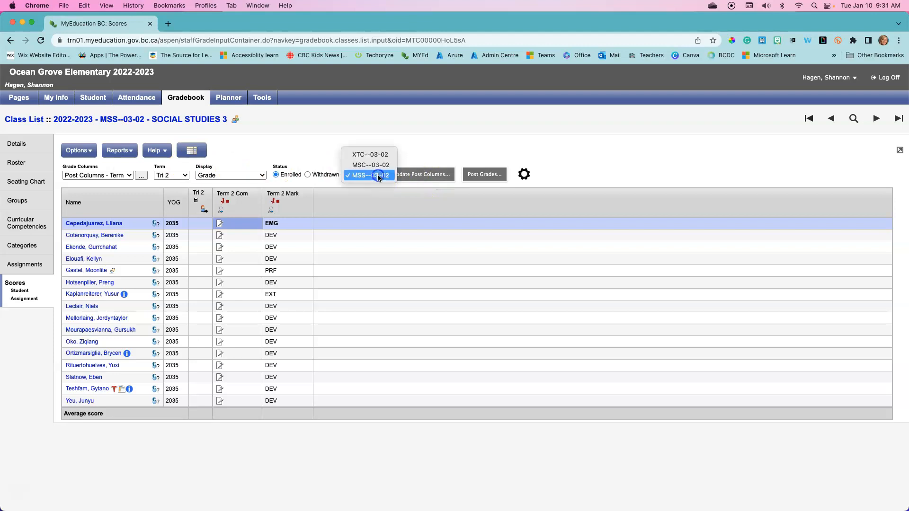
pyautogui.click(378, 166)
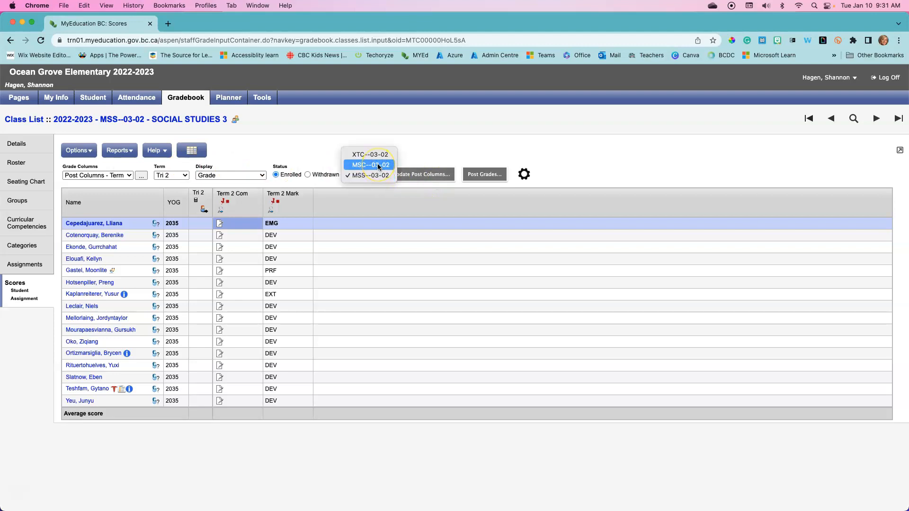
pyautogui.click(611, 157)
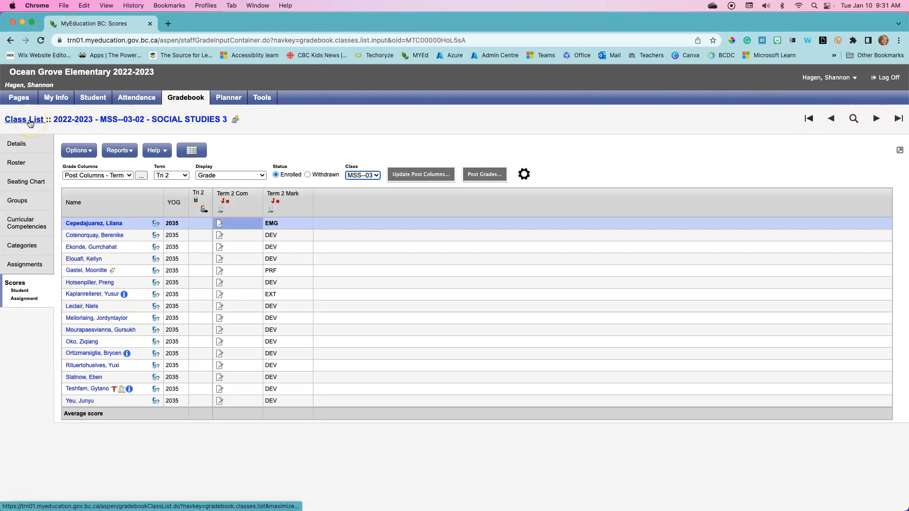
# Step: Return to the class list and open the scores for the TERM COMMENT 3 class
pyautogui.click(29, 122)
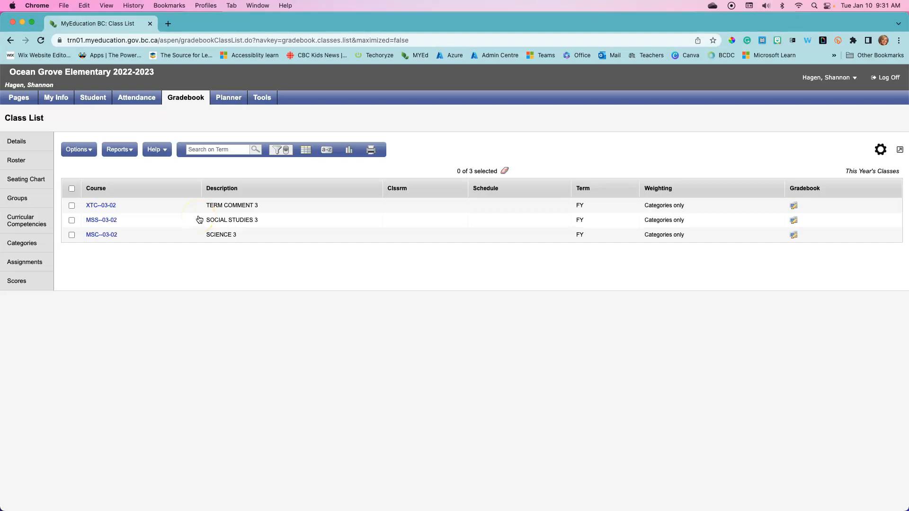
pyautogui.click(72, 205)
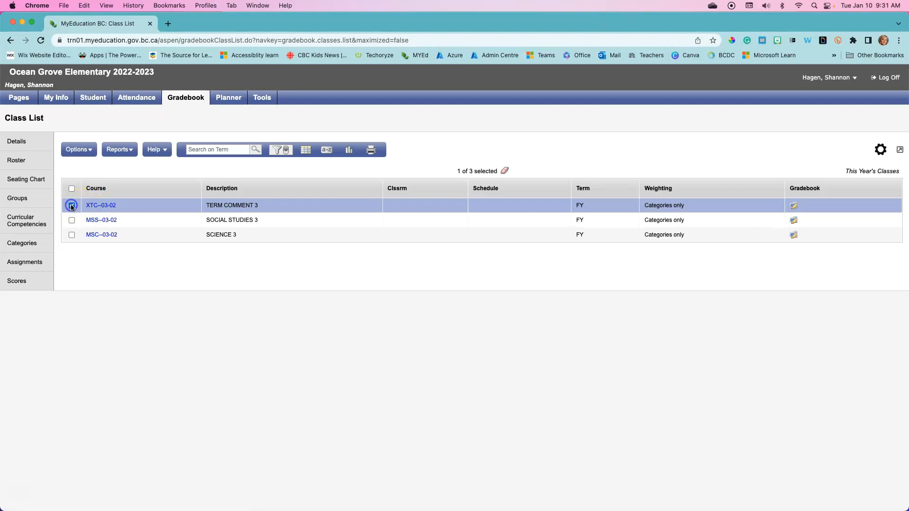
pyautogui.click(32, 281)
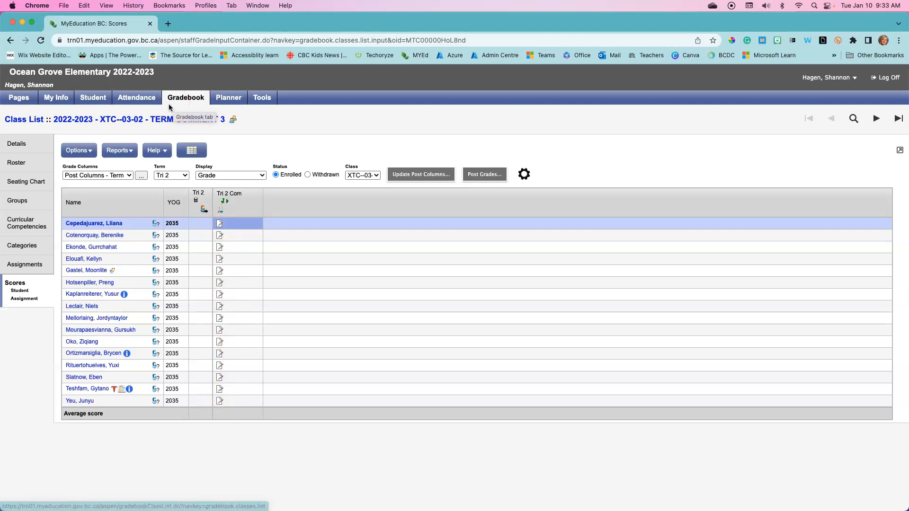
# Step: Open the Report Cards - K-9 Three Term report for the student list and set its term to Term 2
pyautogui.click(96, 99)
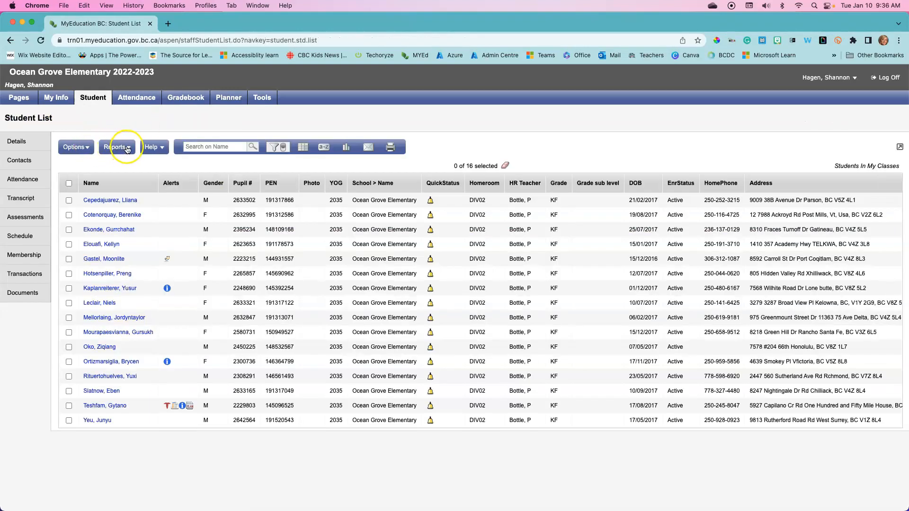
pyautogui.click(128, 150)
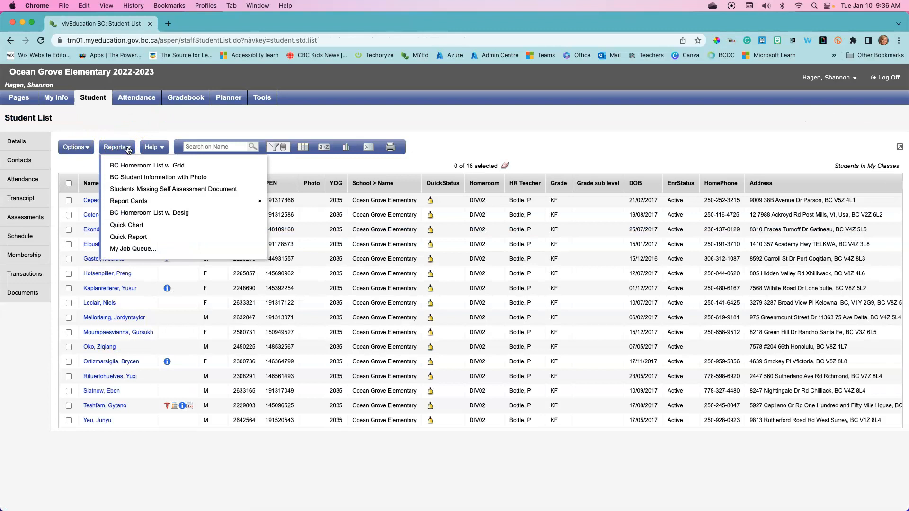
pyautogui.moveTo(126, 201)
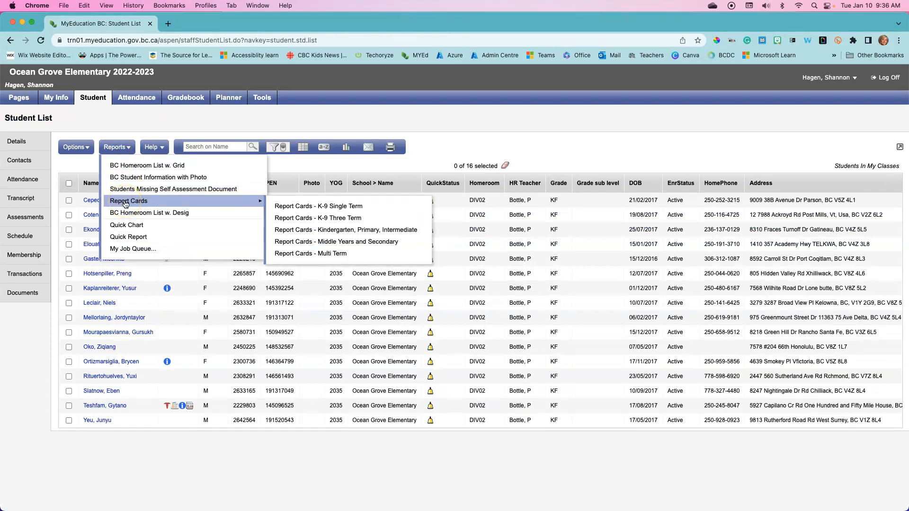
pyautogui.click(312, 218)
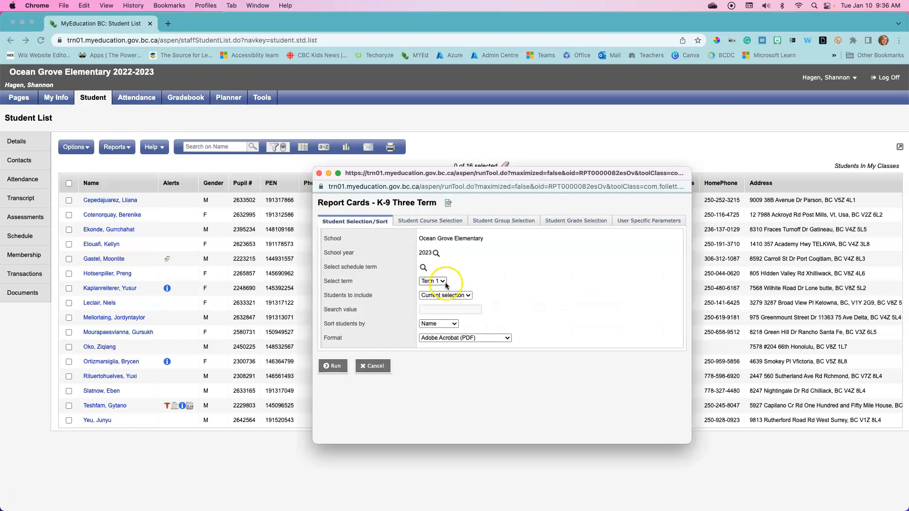
pyautogui.click(433, 281)
pyautogui.click(443, 292)
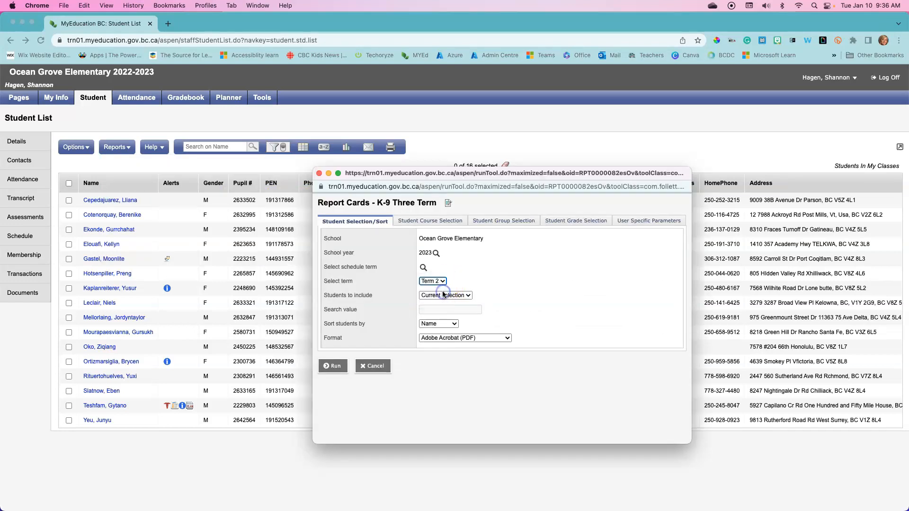
pyautogui.click(442, 282)
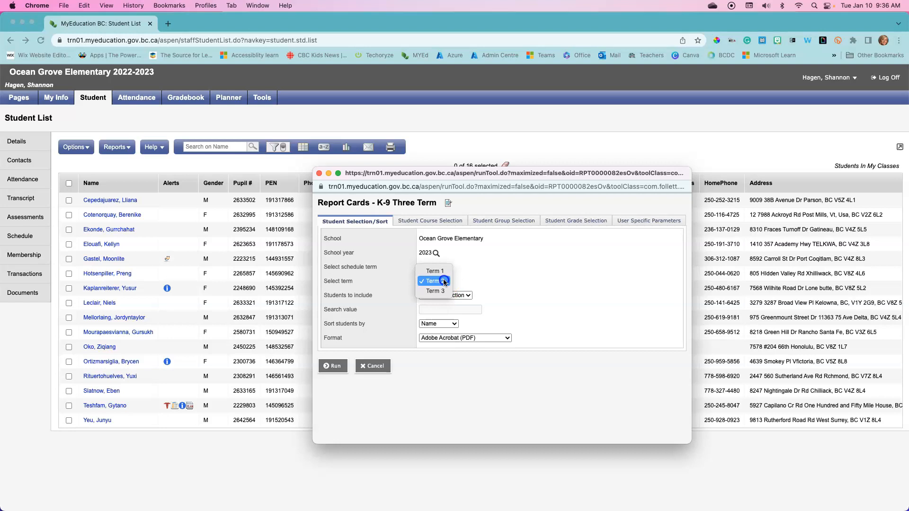
pyautogui.click(442, 282)
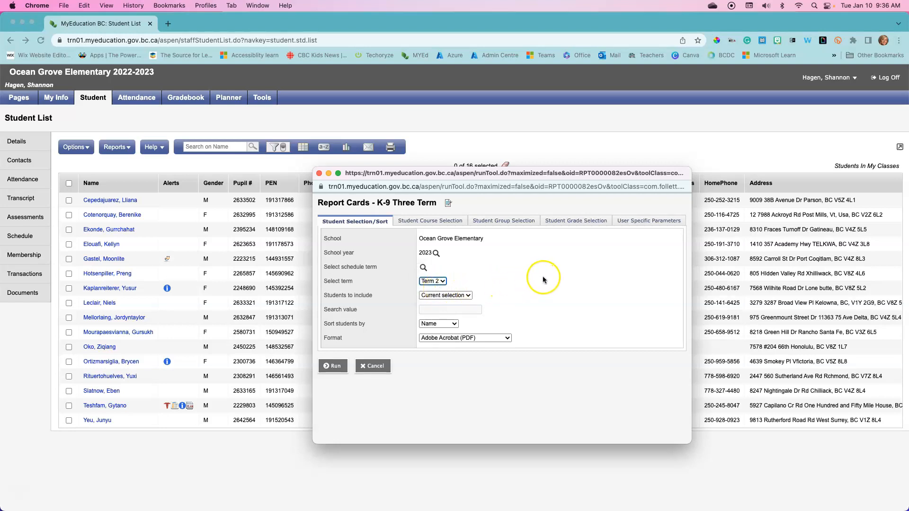
# Step: Check the Display Final choices in the user-specific parameters, run the report, and look over the first student's report card
pyautogui.click(641, 223)
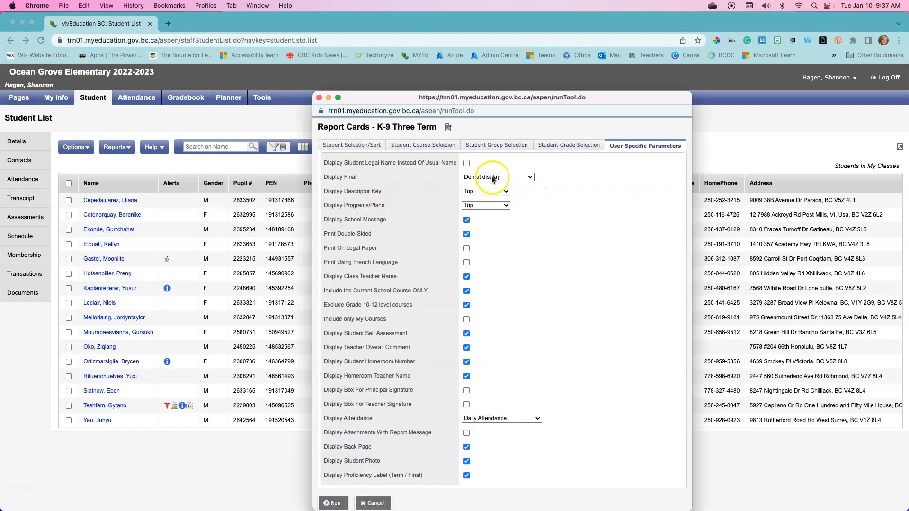
pyautogui.click(533, 179)
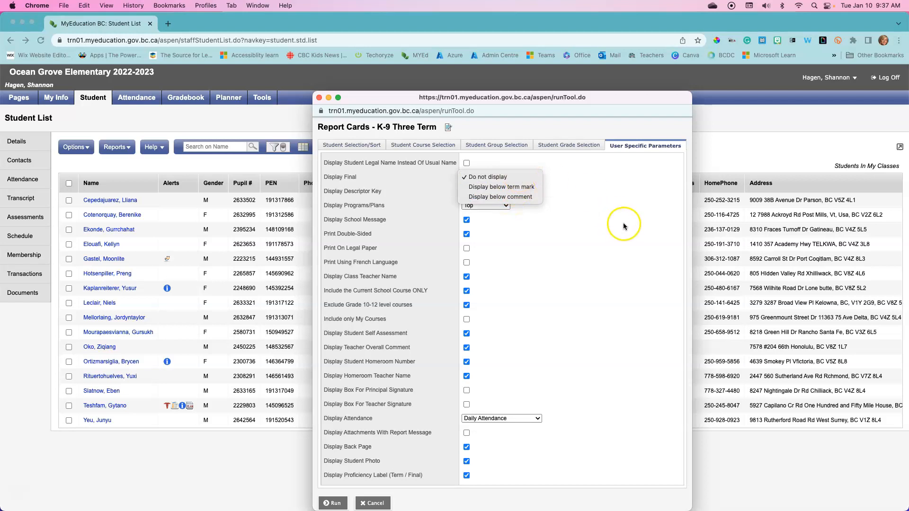
pyautogui.click(334, 503)
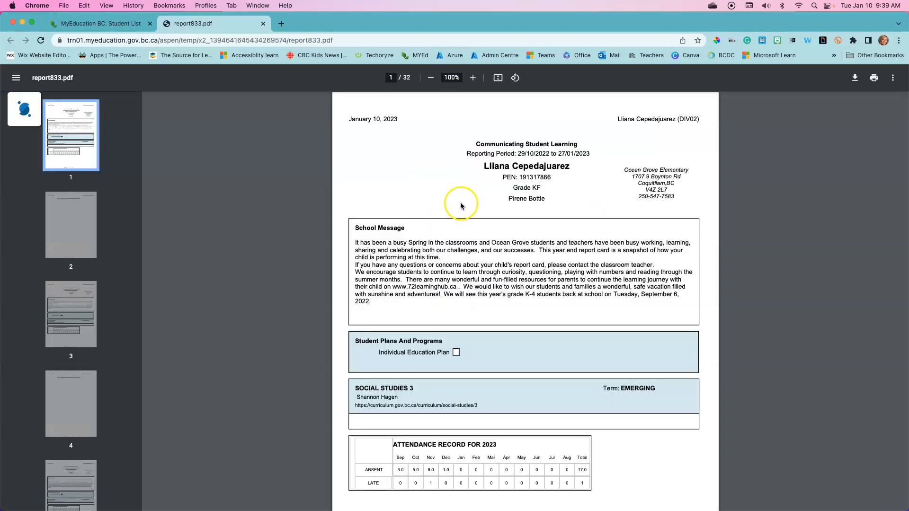
pyautogui.scroll(-8, 460, 206)
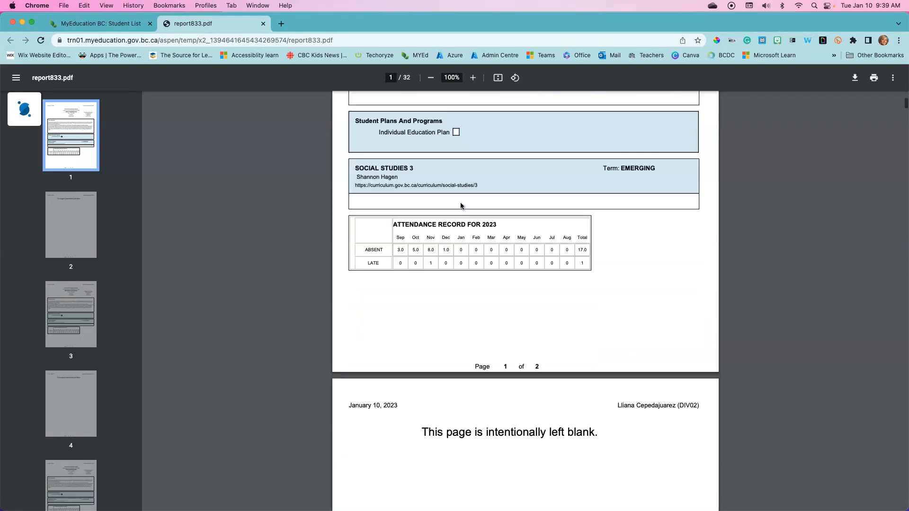
pyautogui.scroll(5, 460, 206)
pyautogui.scroll(2, 460, 206)
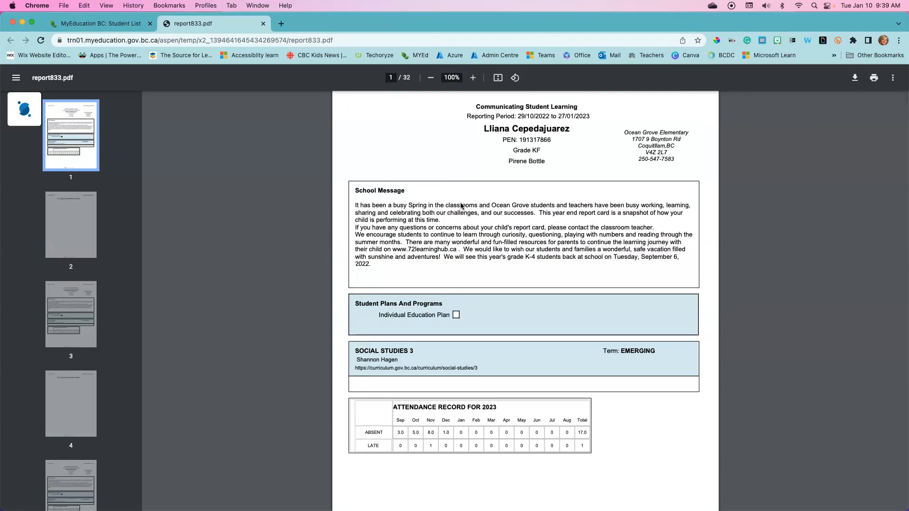